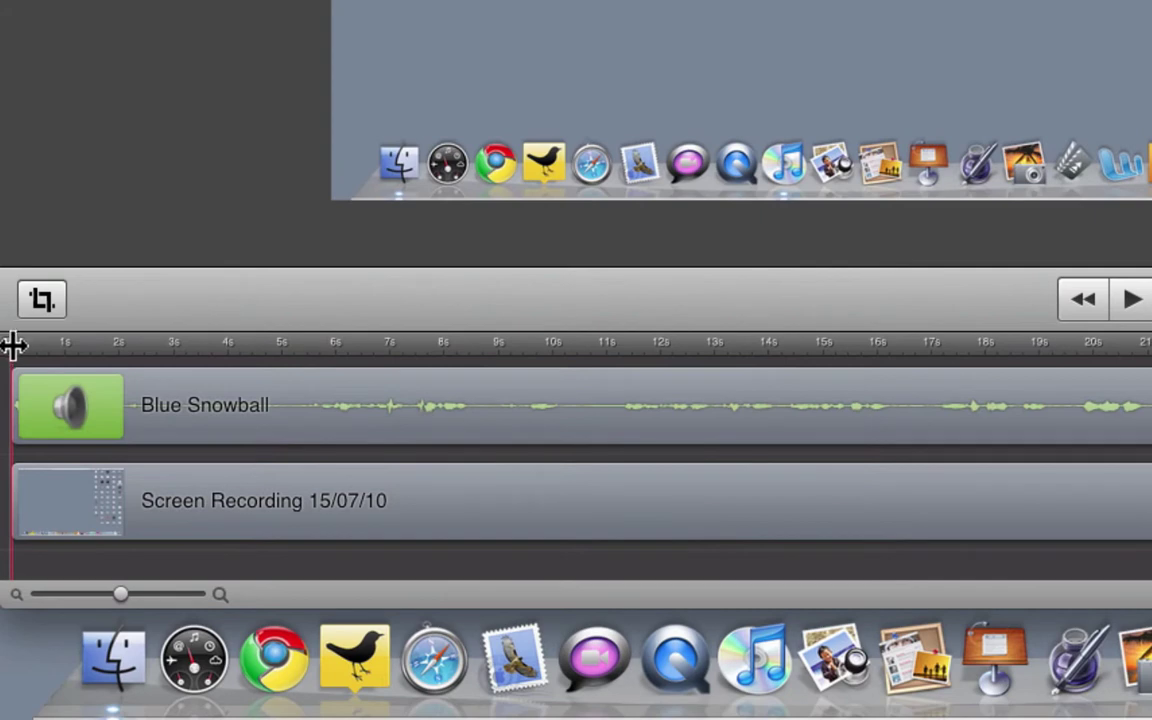
- Drag the playhead to 10 seconds and add a marker named '1. Tweetie' there
left_click_drag(31, 342, 545, 319)
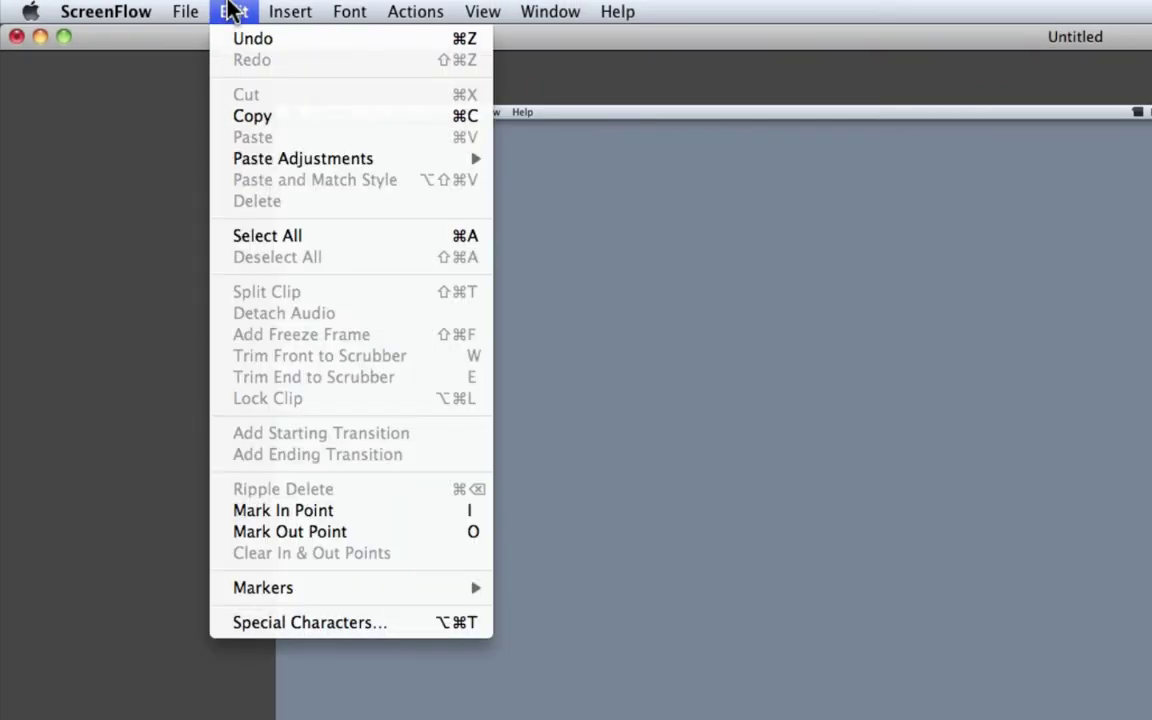
mouse_move(307, 592)
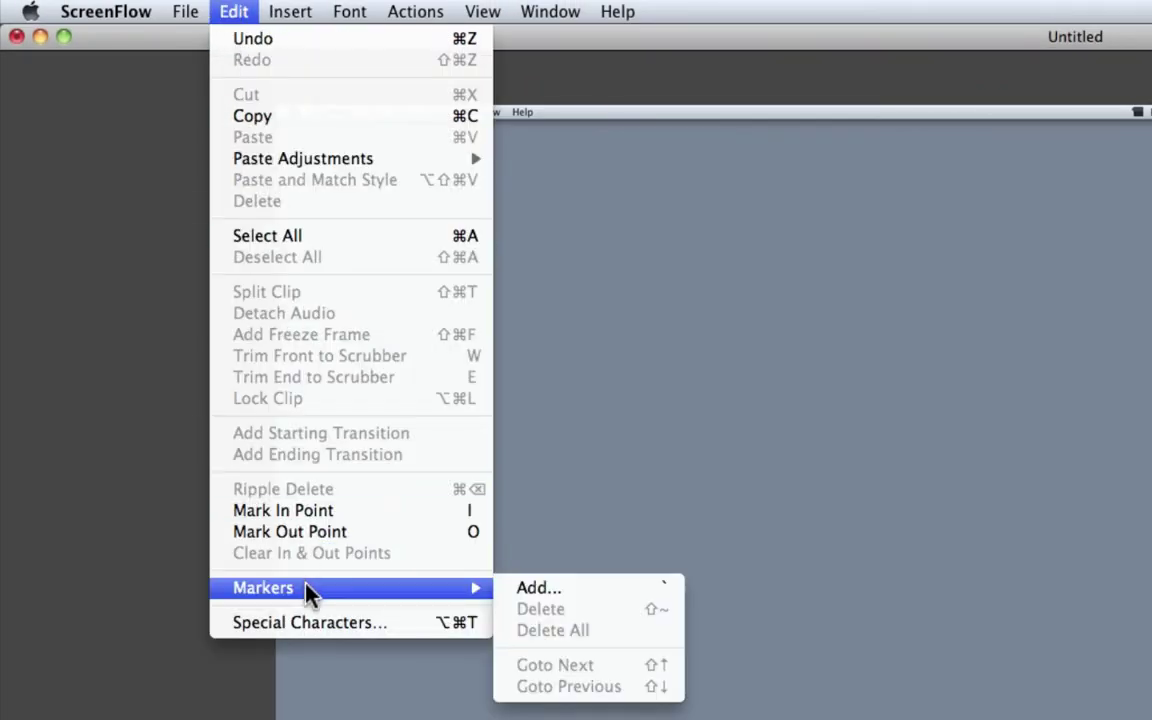
left_click(537, 588)
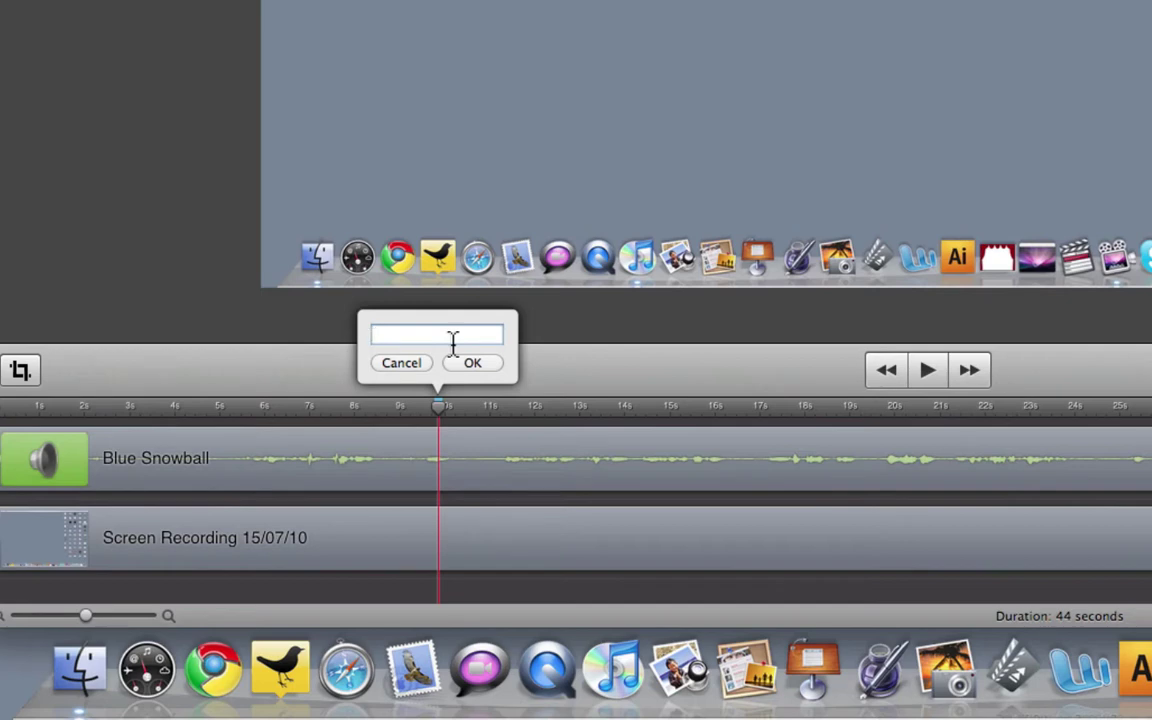
type("1. Twee")
type("tie")
left_click(472, 364)
- Add a second marker named '2. Opening iTunes' at about 20 seconds
left_click_drag(653, 410, 882, 410)
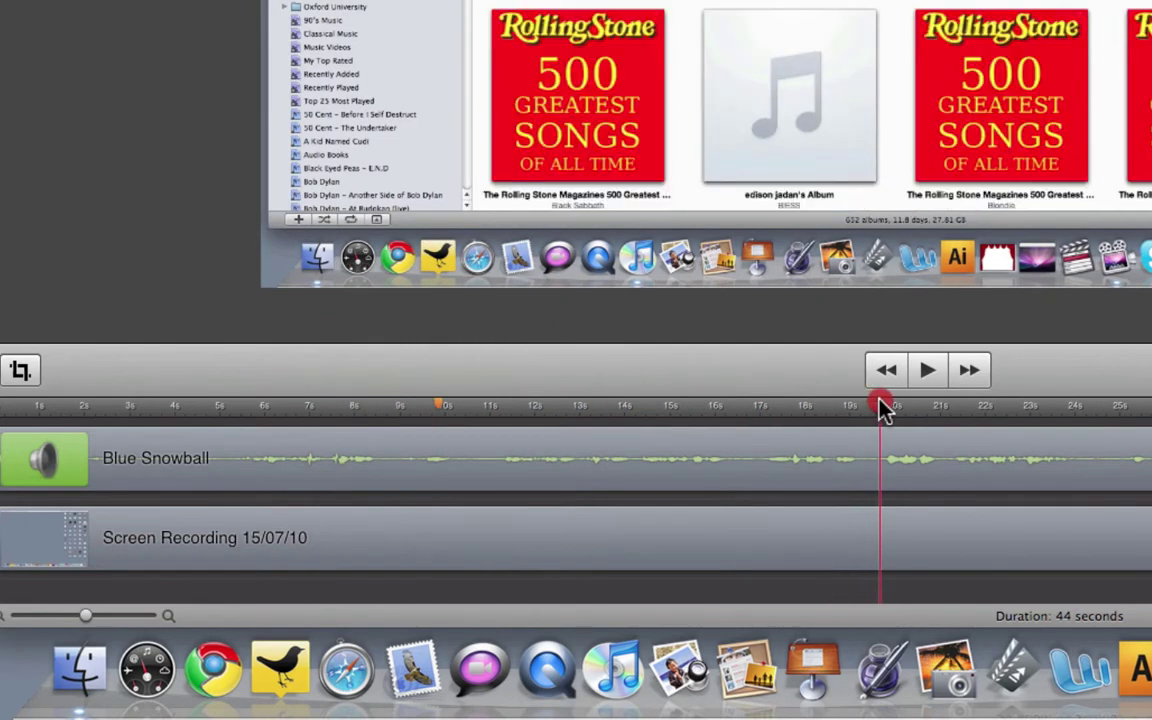
left_click(882, 408)
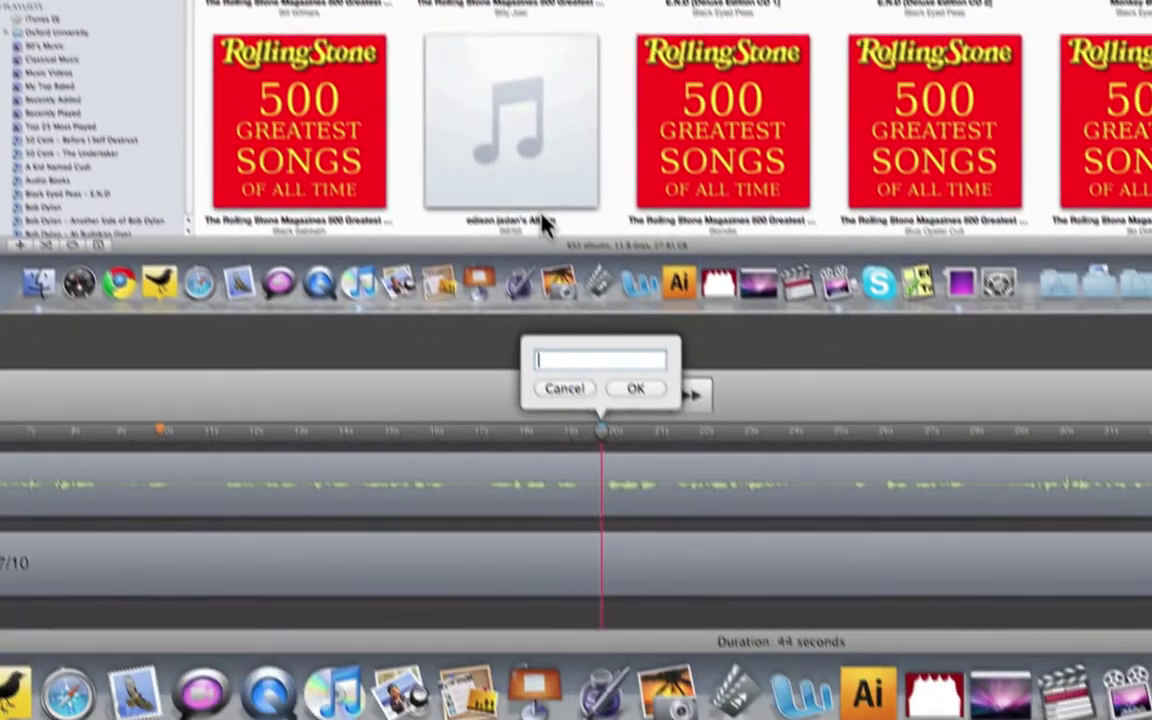
type("Op")
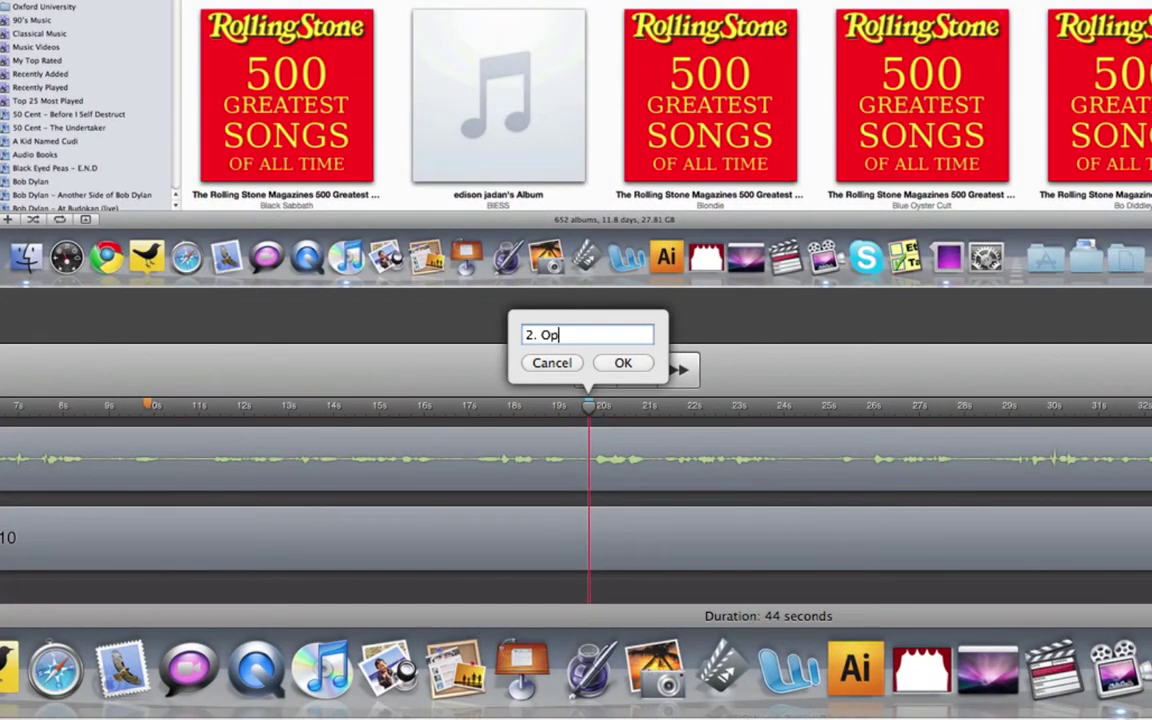
type("ening iTunes")
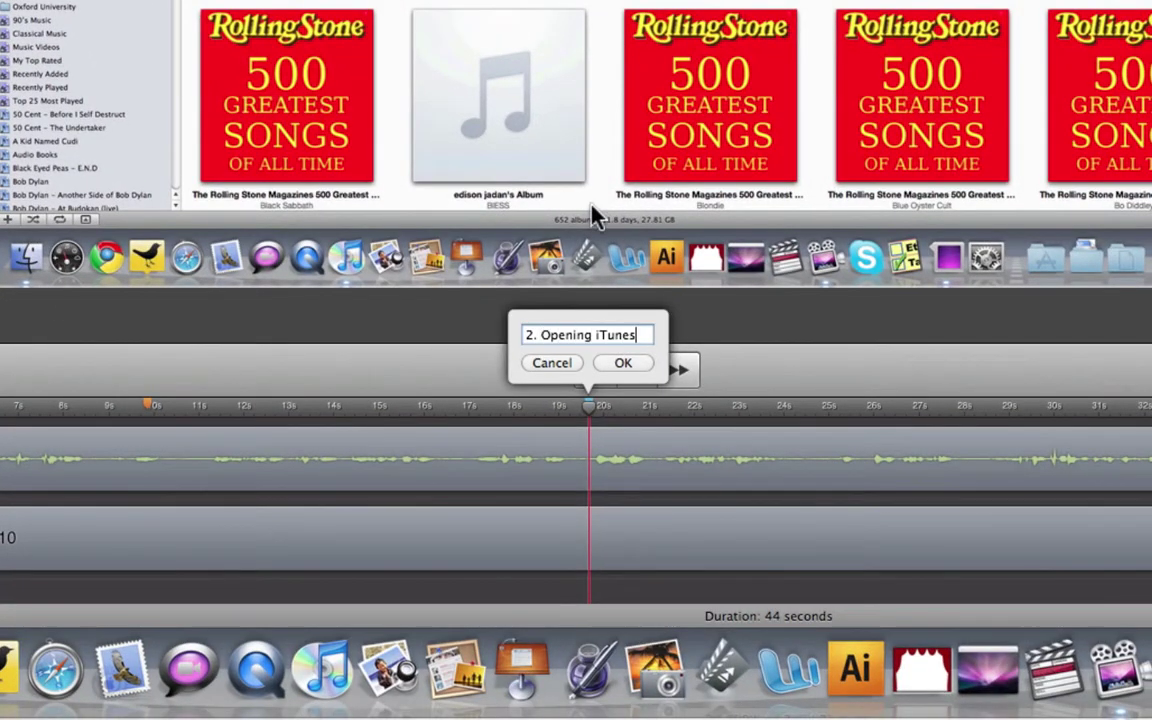
left_click(623, 363)
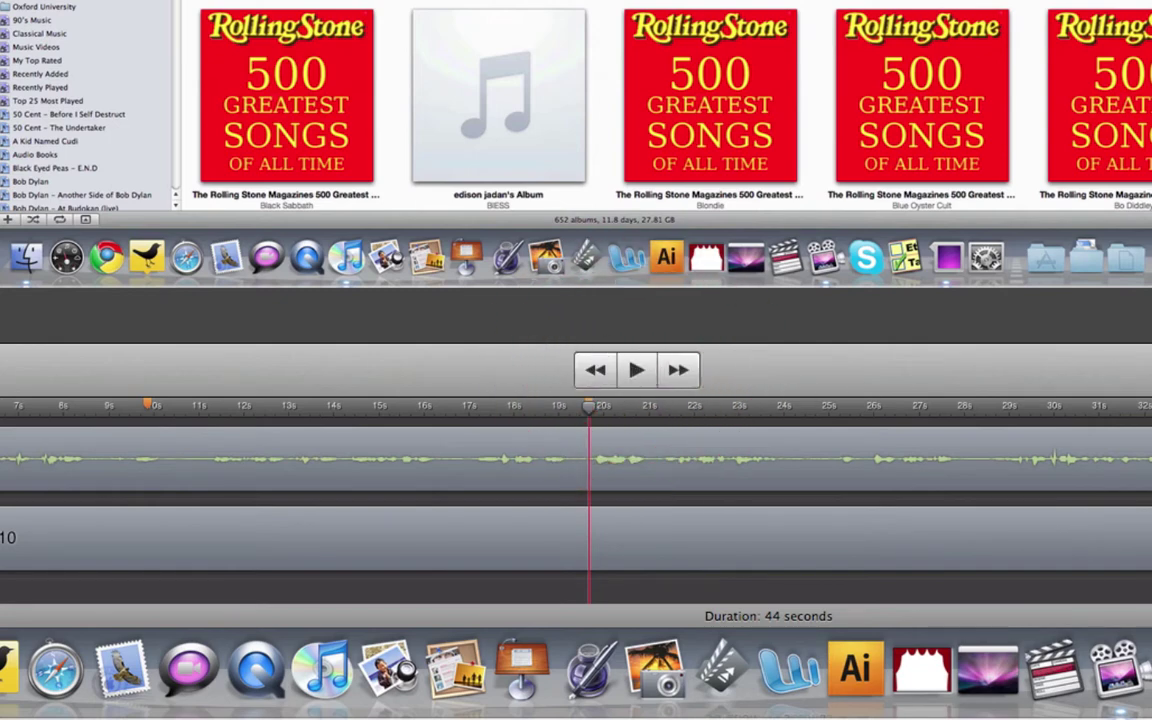
left_click(1151, 405)
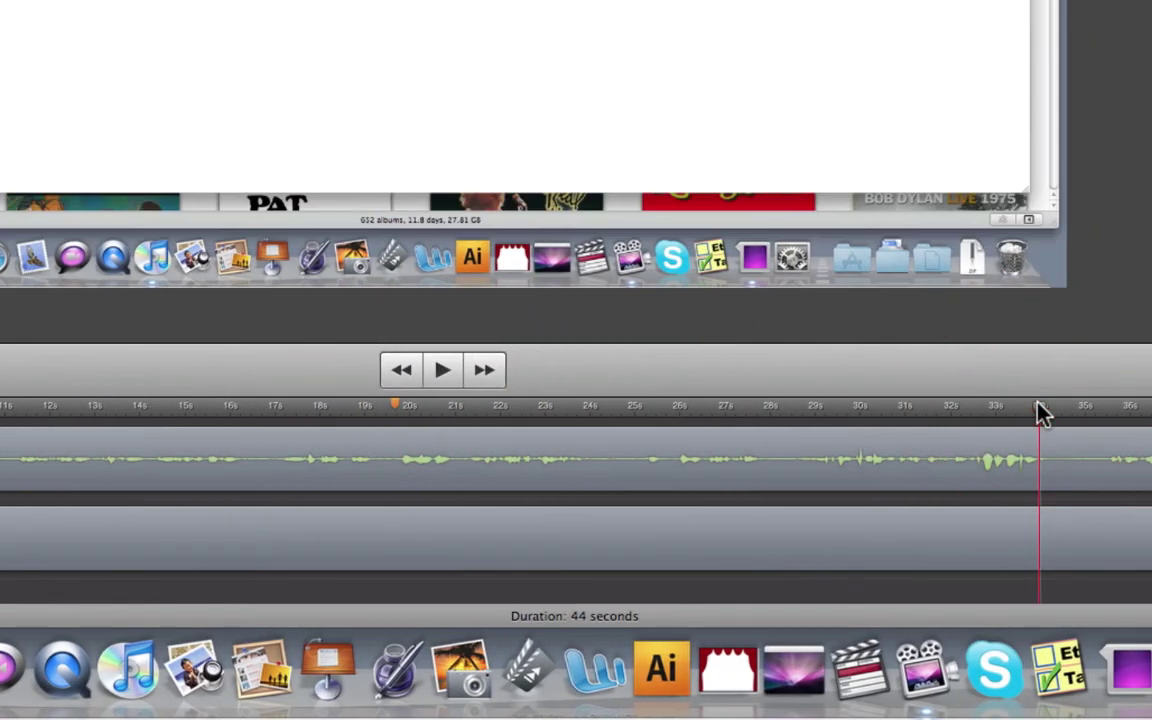
- Add a marker named '3. iGoogle Outline' at about 36 seconds via Edit > Markers
left_click_drag(1040, 413, 1126, 406)
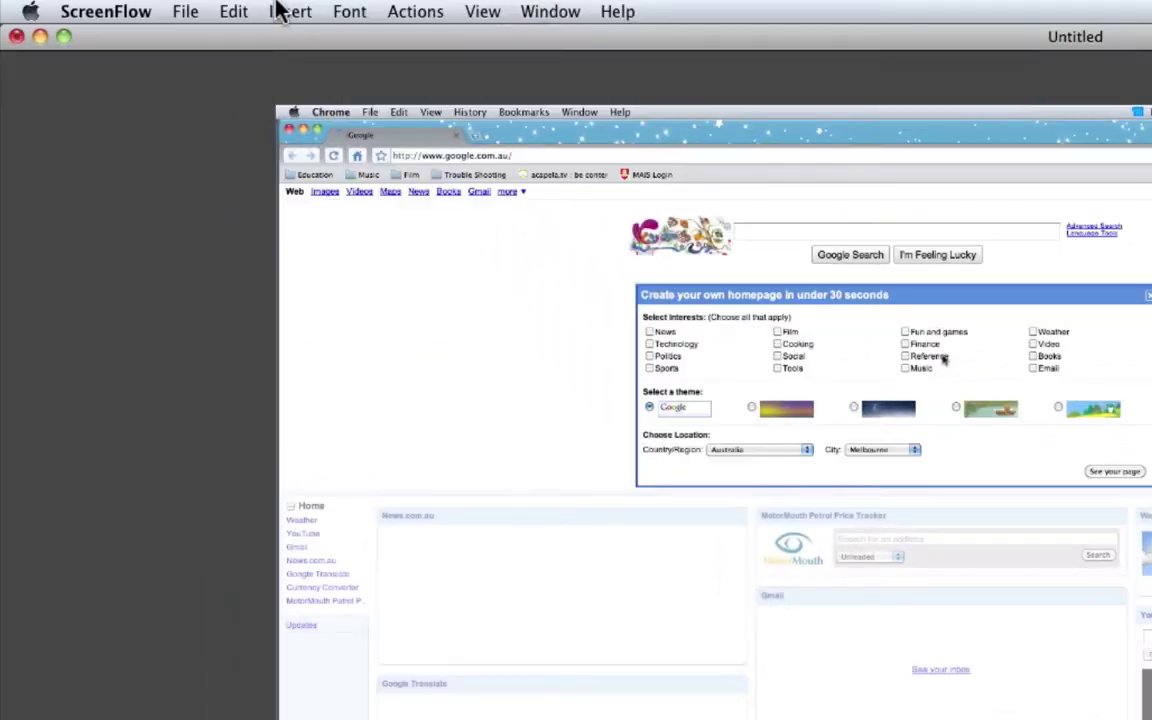
left_click(233, 11)
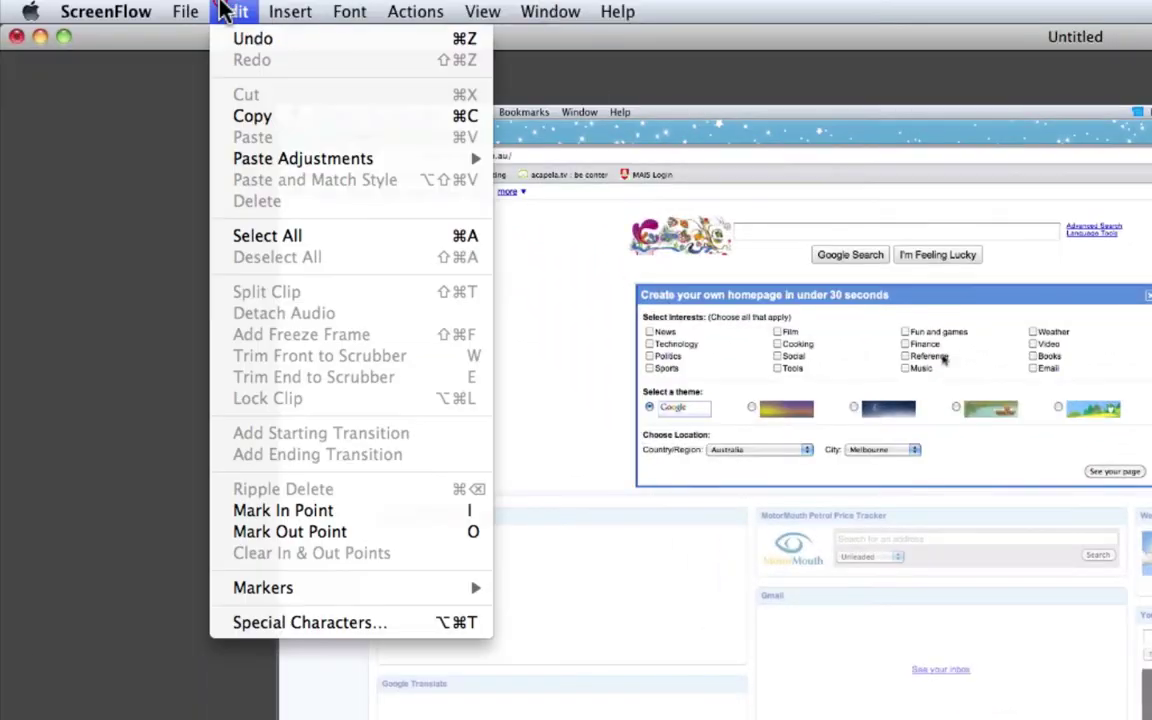
mouse_move(355, 590)
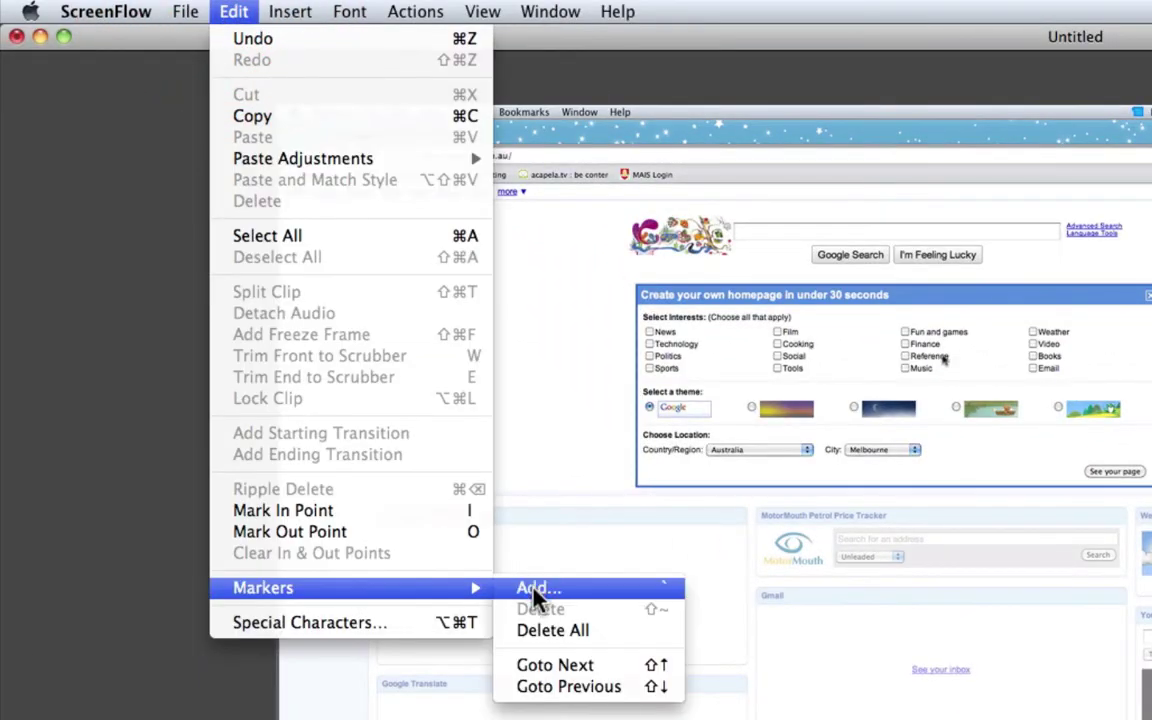
left_click(530, 588)
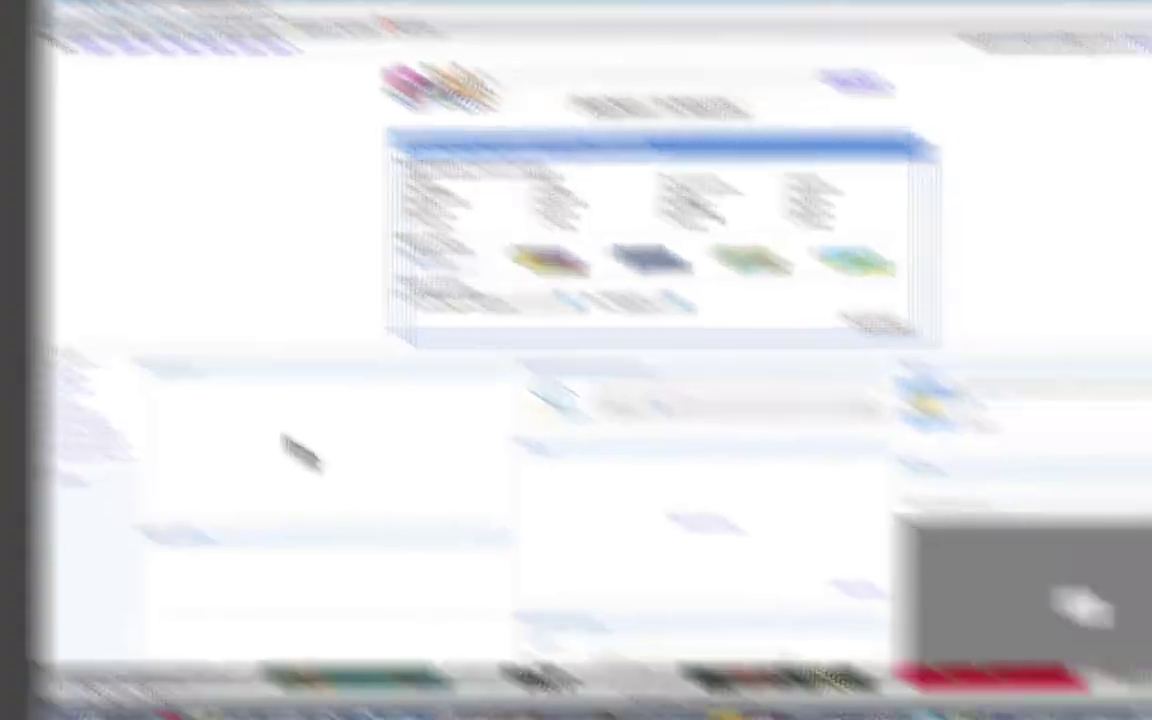
type("3.")
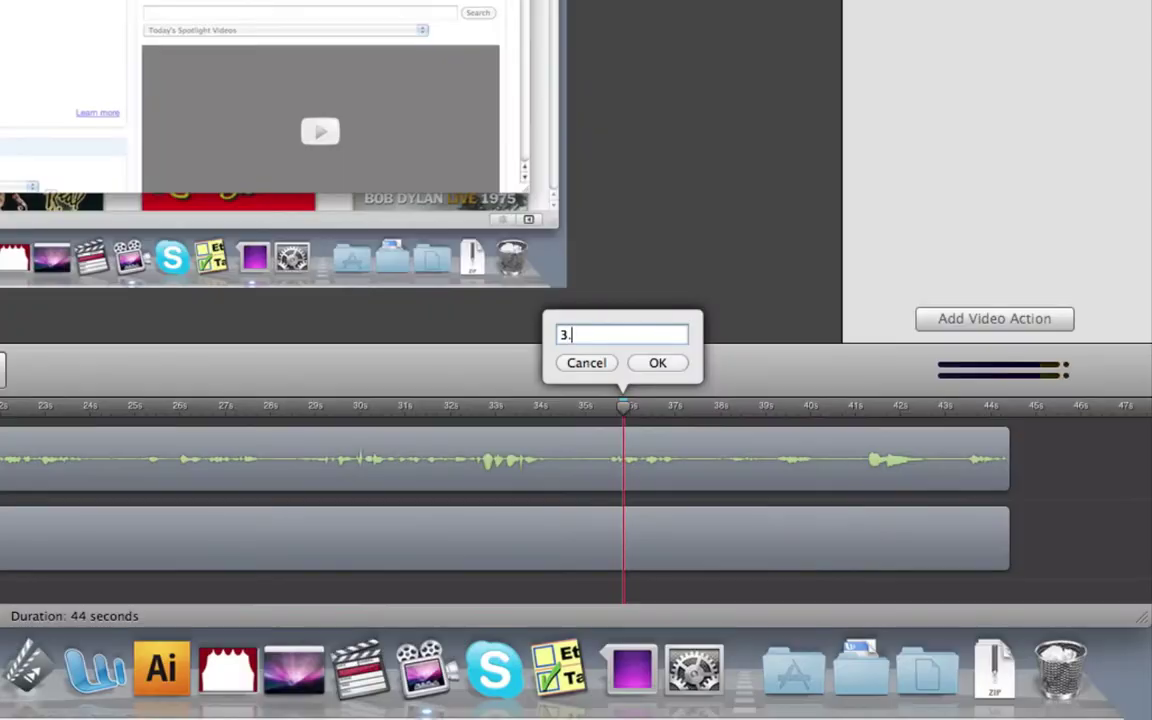
type(" iGoogle Outline")
key("Return")
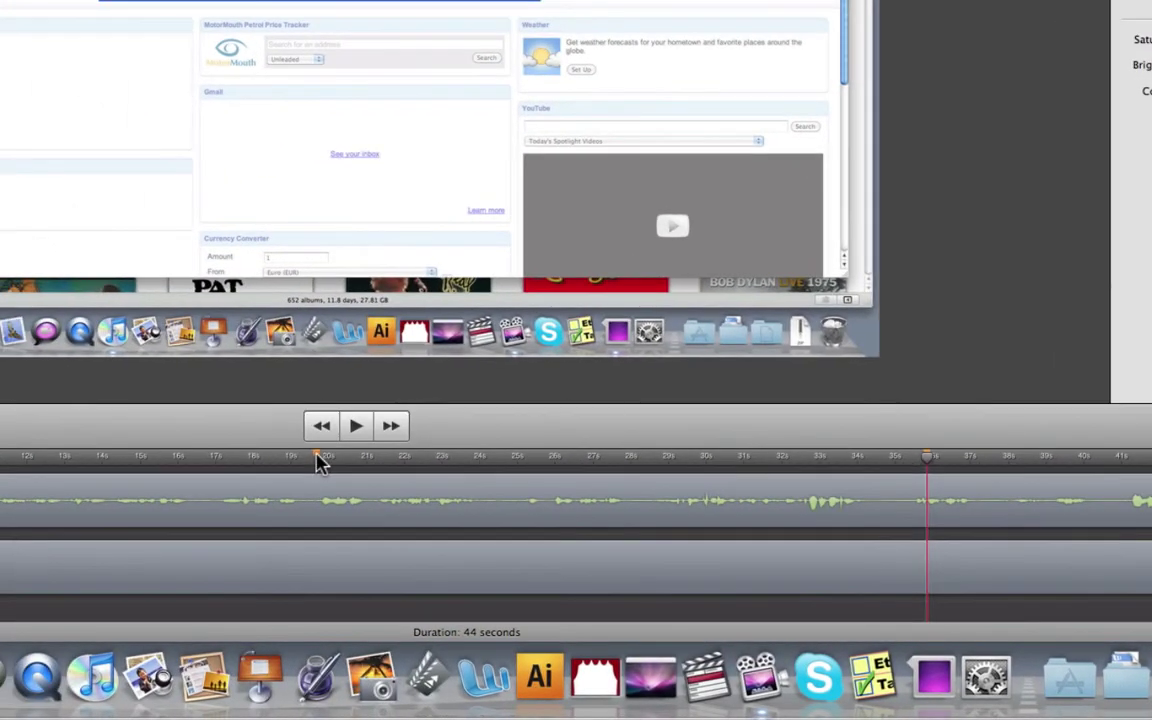
- Check the second marker's name, then rewind the playhead to the start
double_click(318, 457)
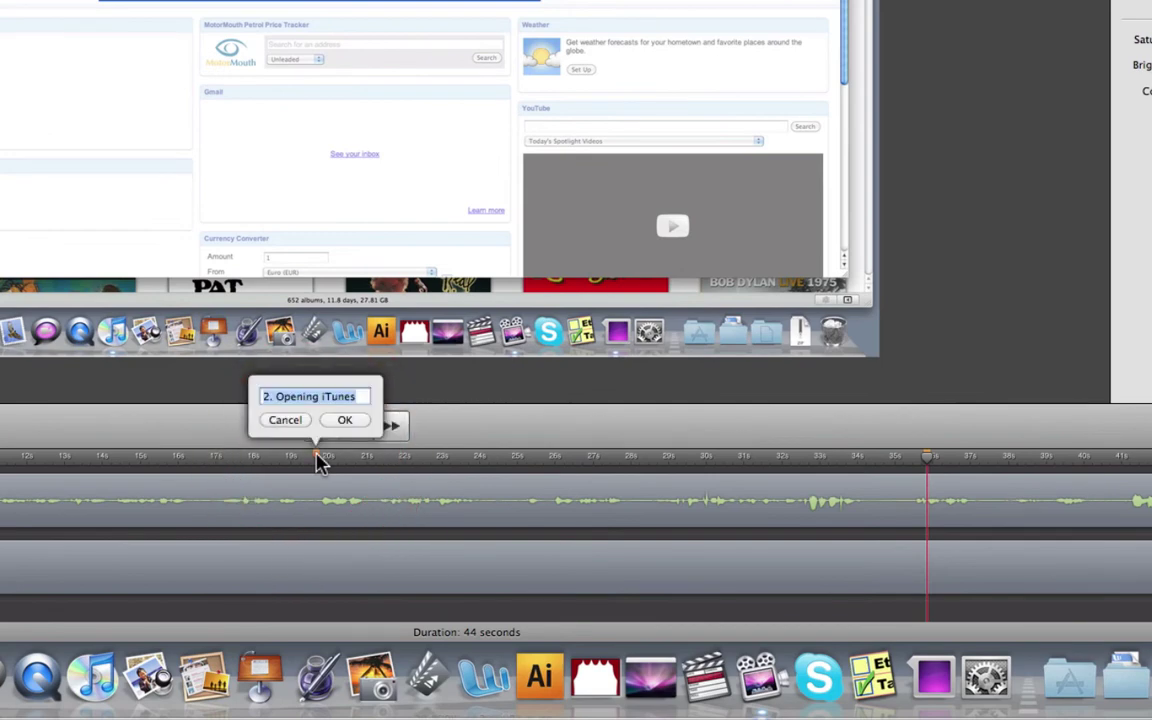
left_click(496, 468)
left_click(328, 437)
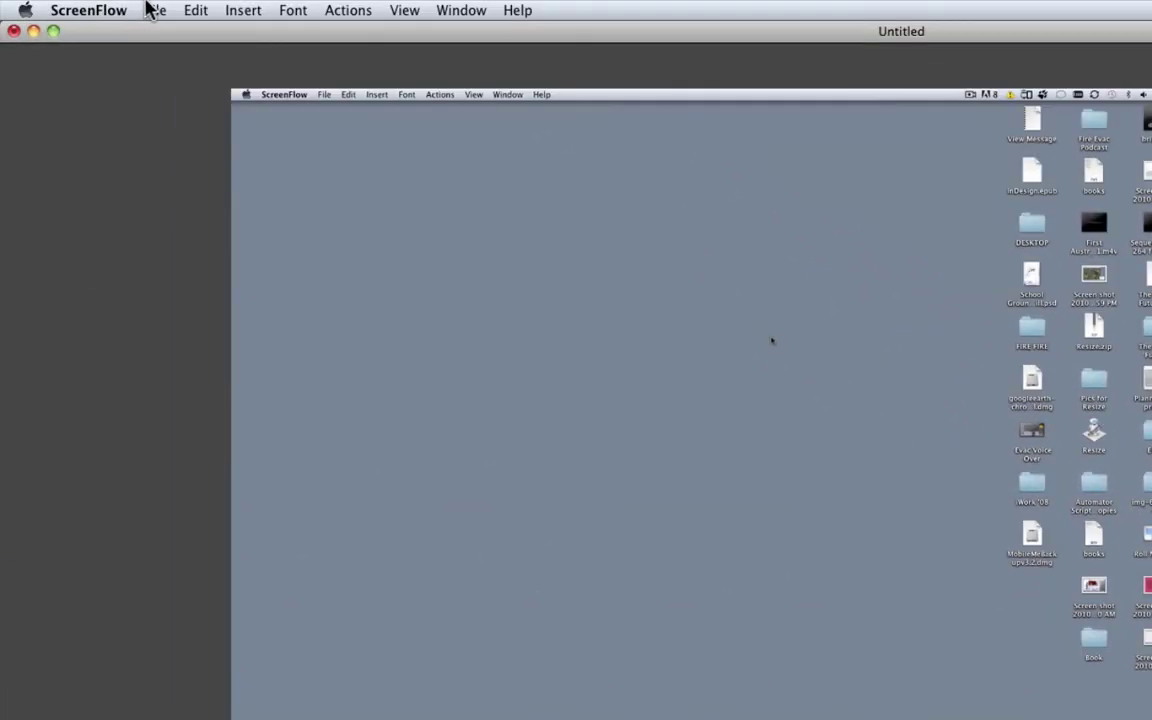
- Export ScreenFlow.mov to the Desktop with 'Add Chapter Track from Markers' enabled
left_click(148, 8)
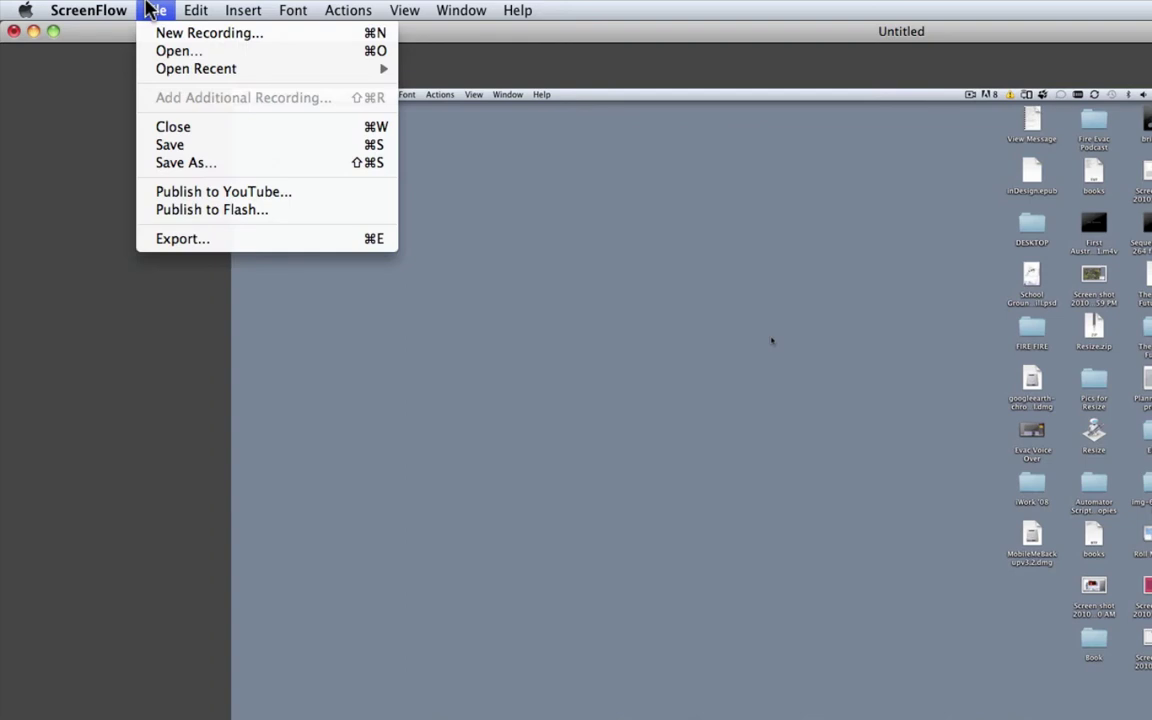
left_click(194, 240)
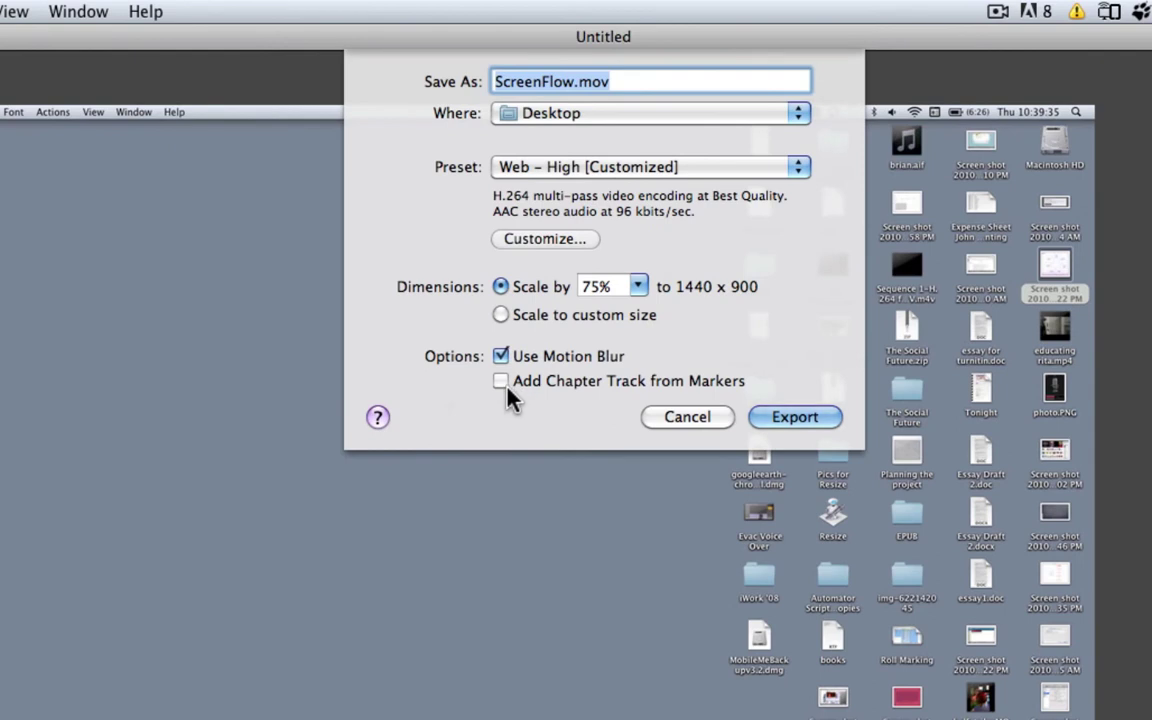
left_click(505, 390)
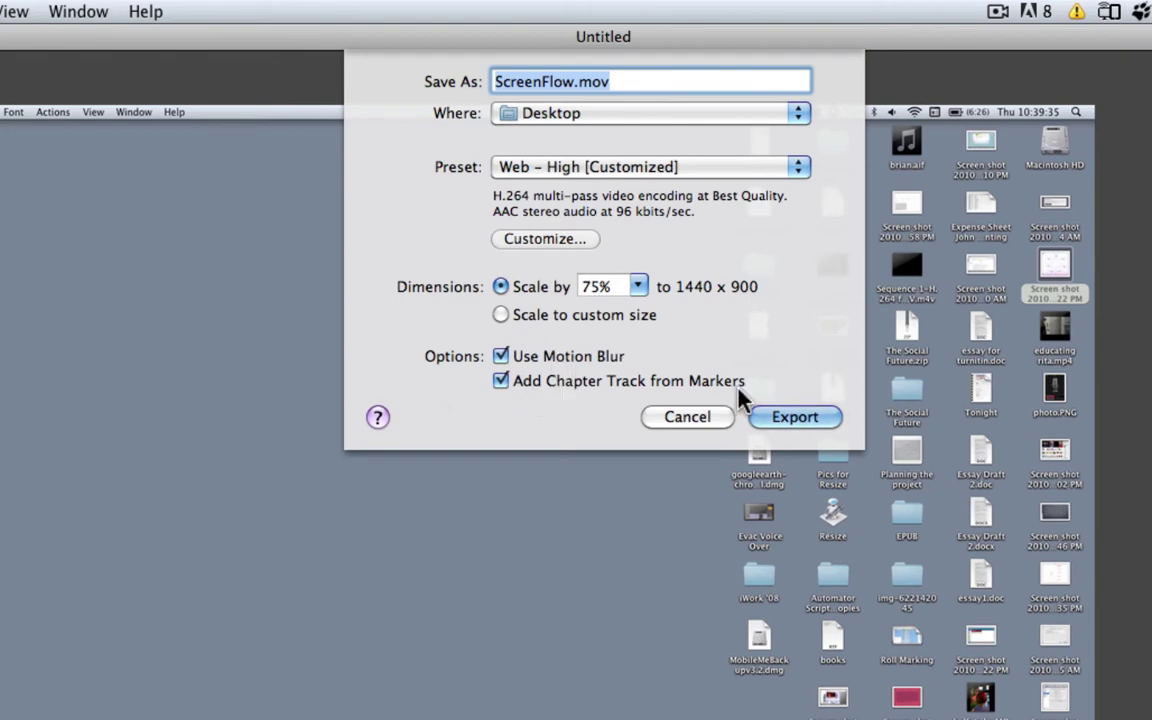
left_click(795, 419)
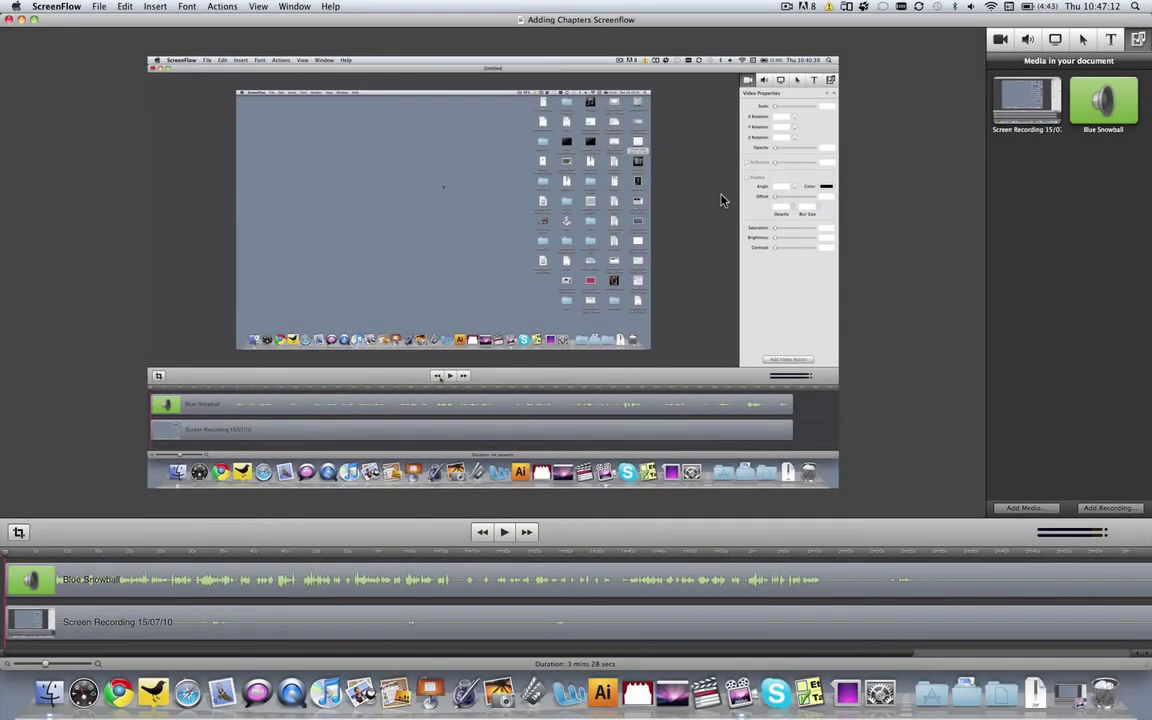
- Hide ScreenFlow and open ScreenFlow.mov from the desktop in QuickTime Player
key("super+h")
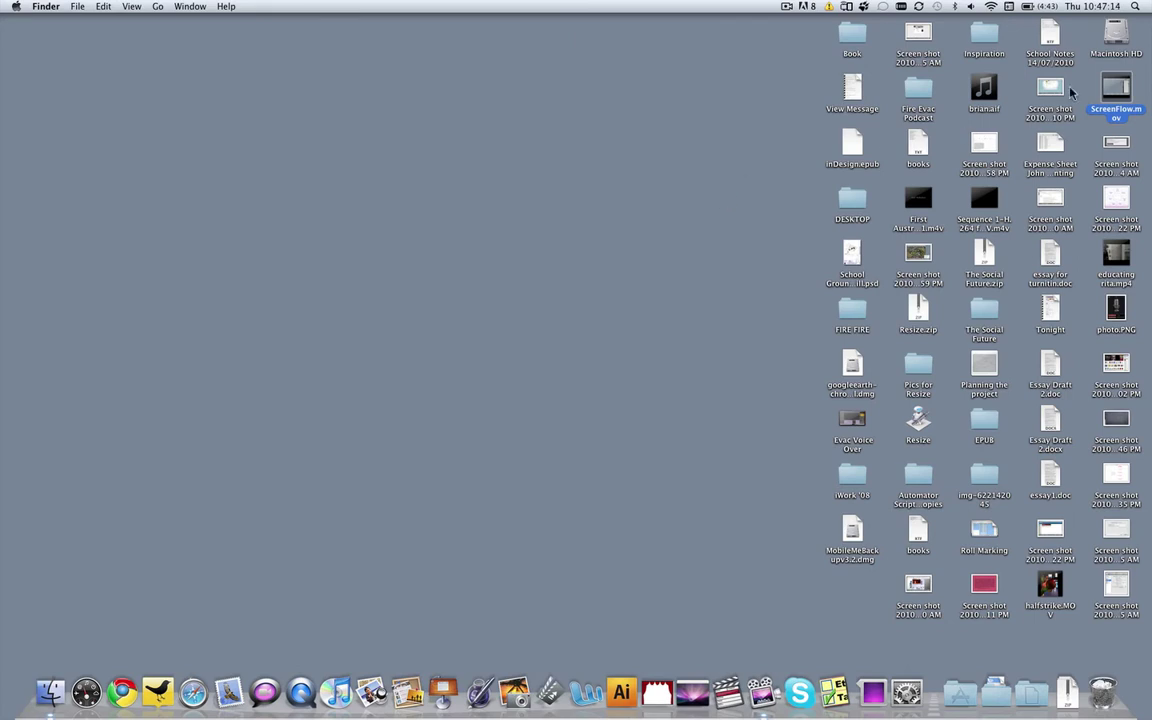
double_click(1116, 90)
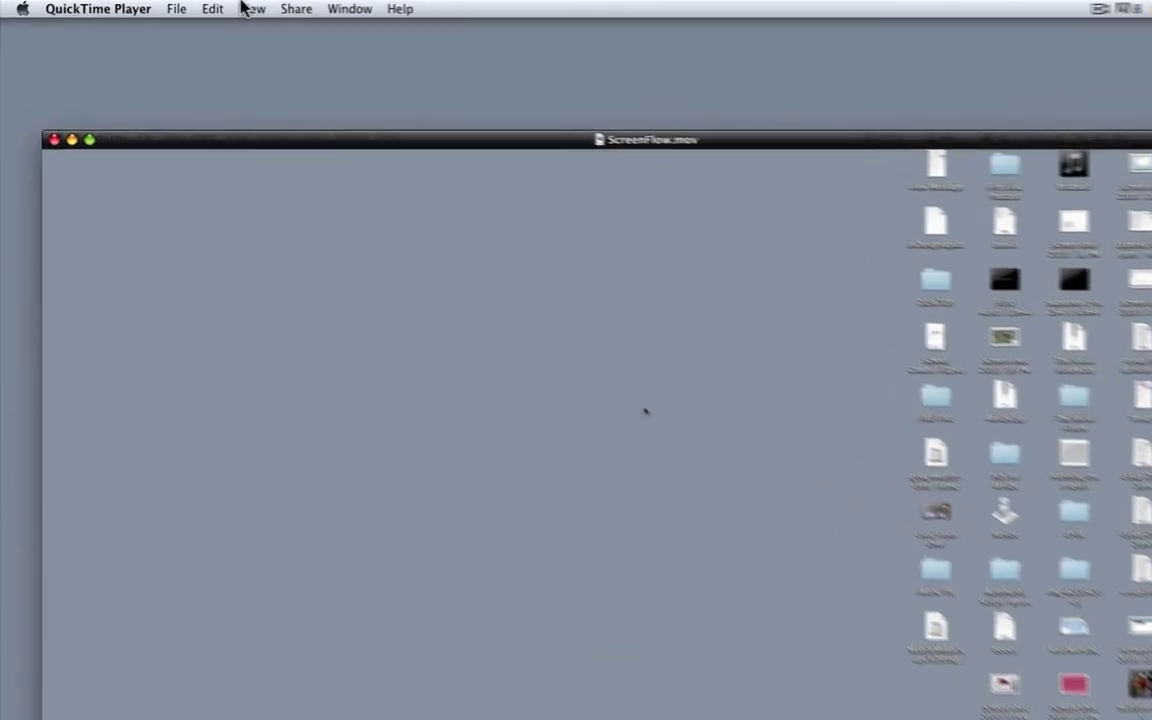
- Show the movie's chapters, play from '2. Opening iTunes', then jump to chapter 3
left_click(245, 8)
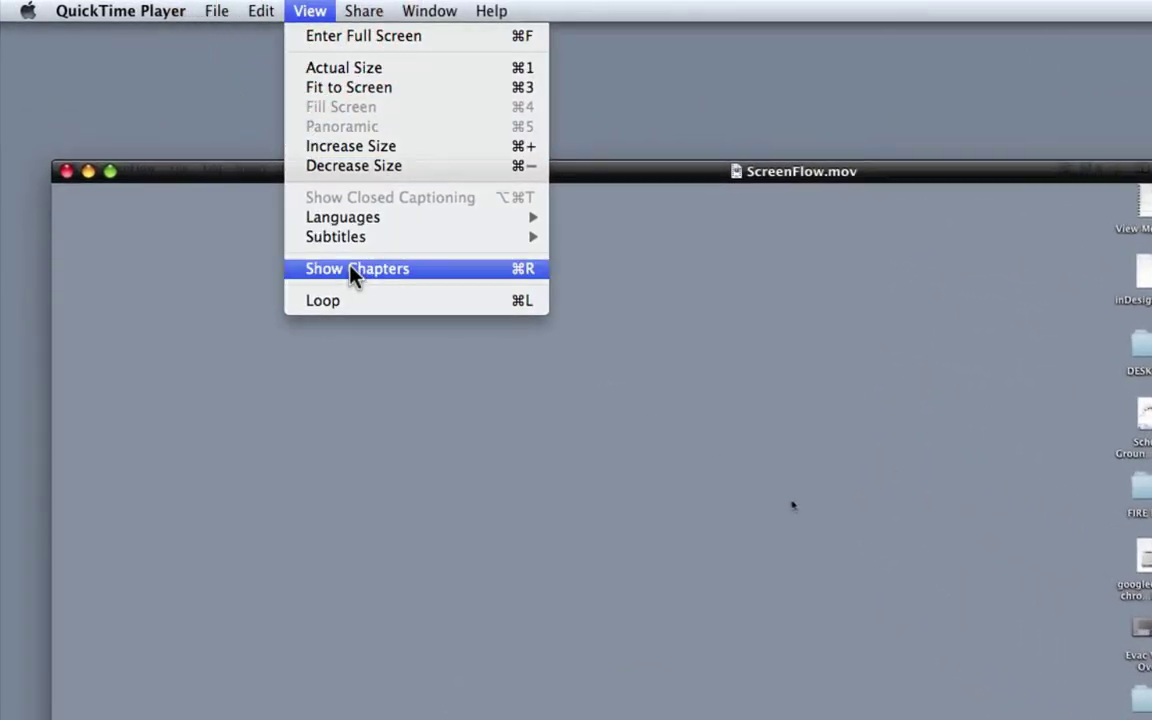
left_click(352, 276)
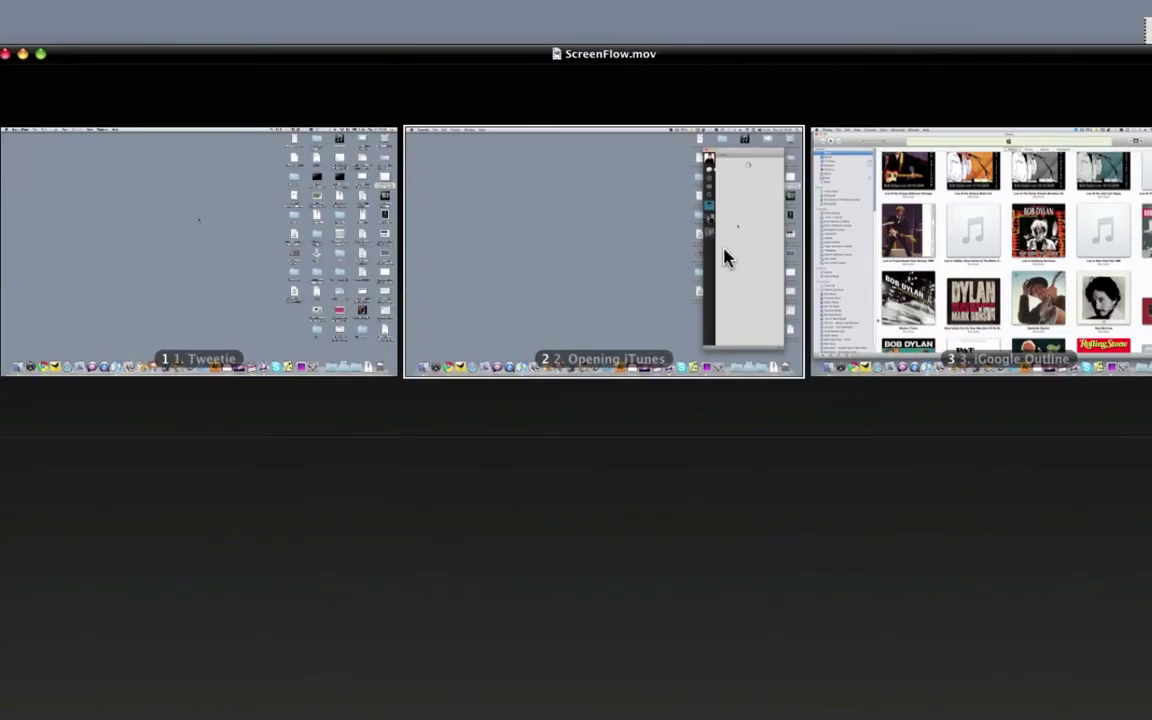
left_click(603, 346)
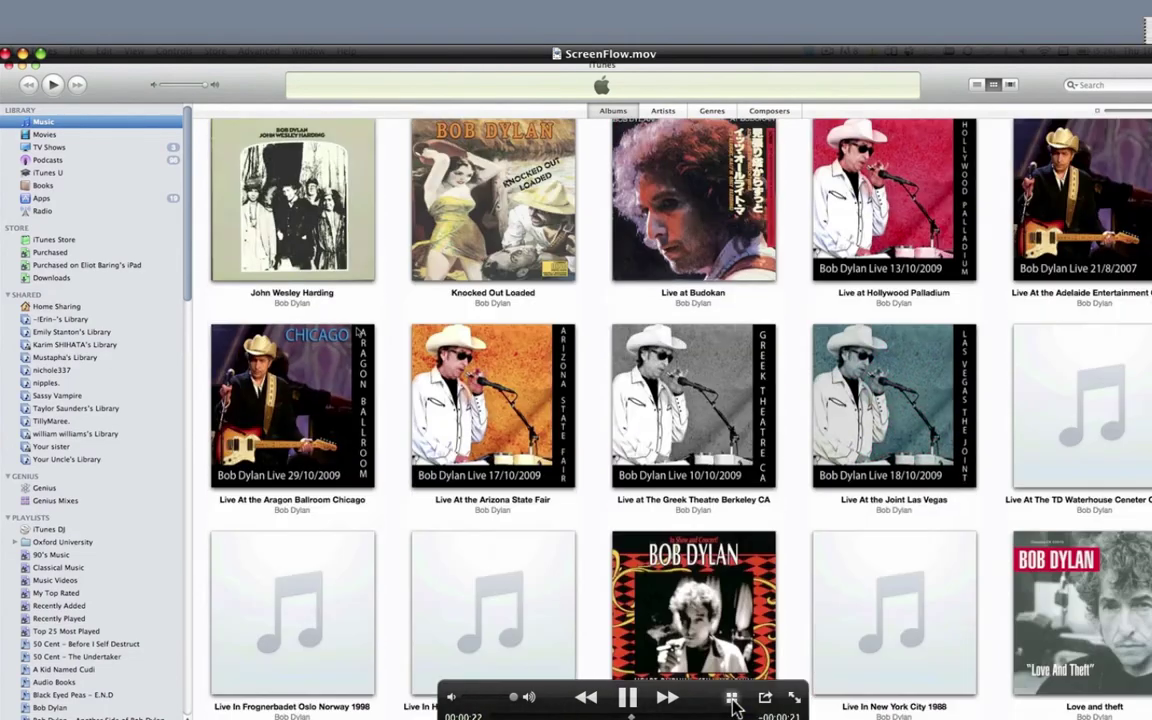
left_click(733, 706)
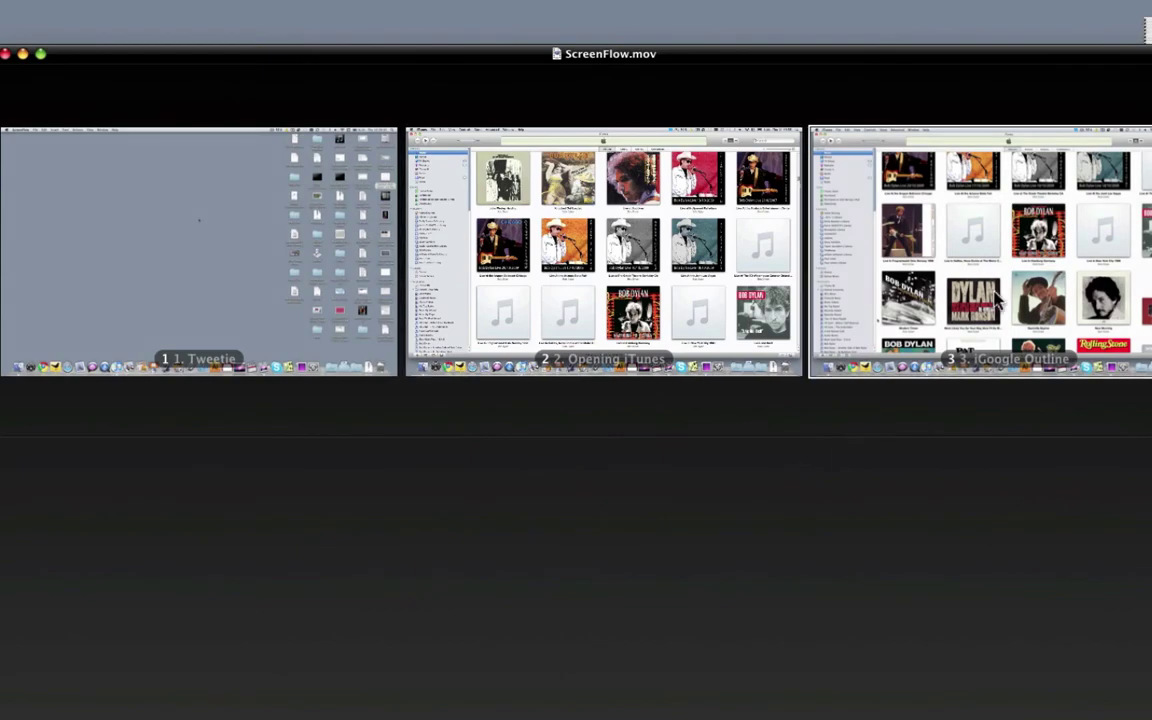
left_click(997, 300)
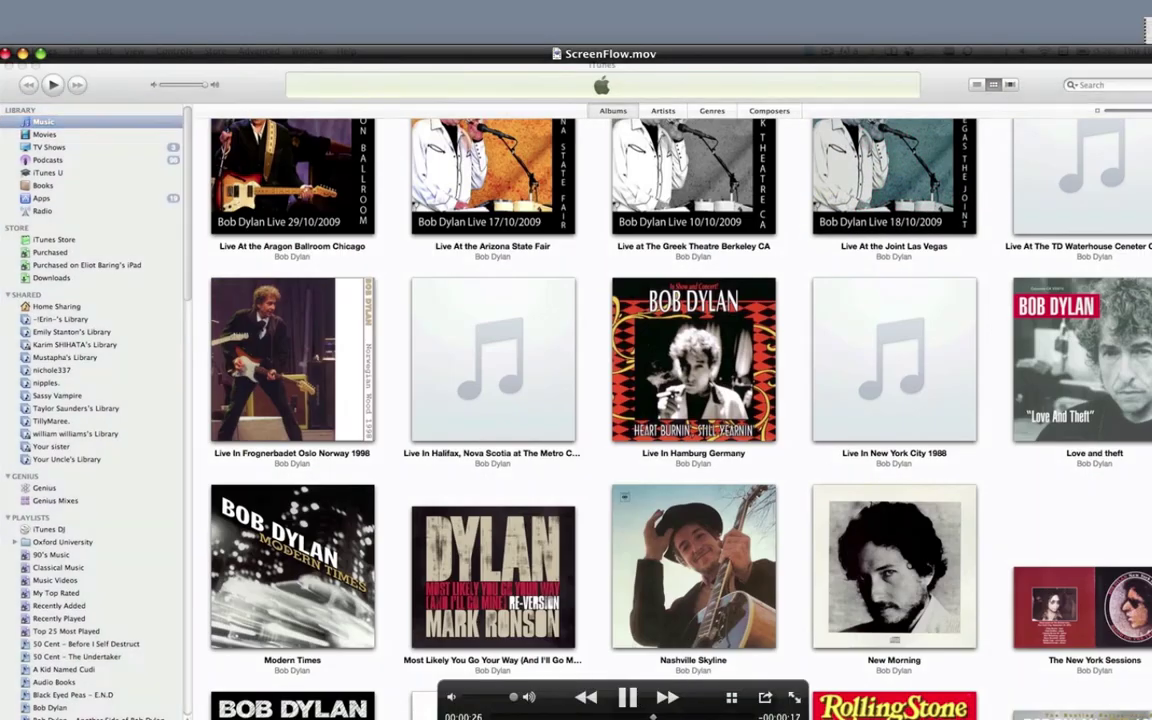